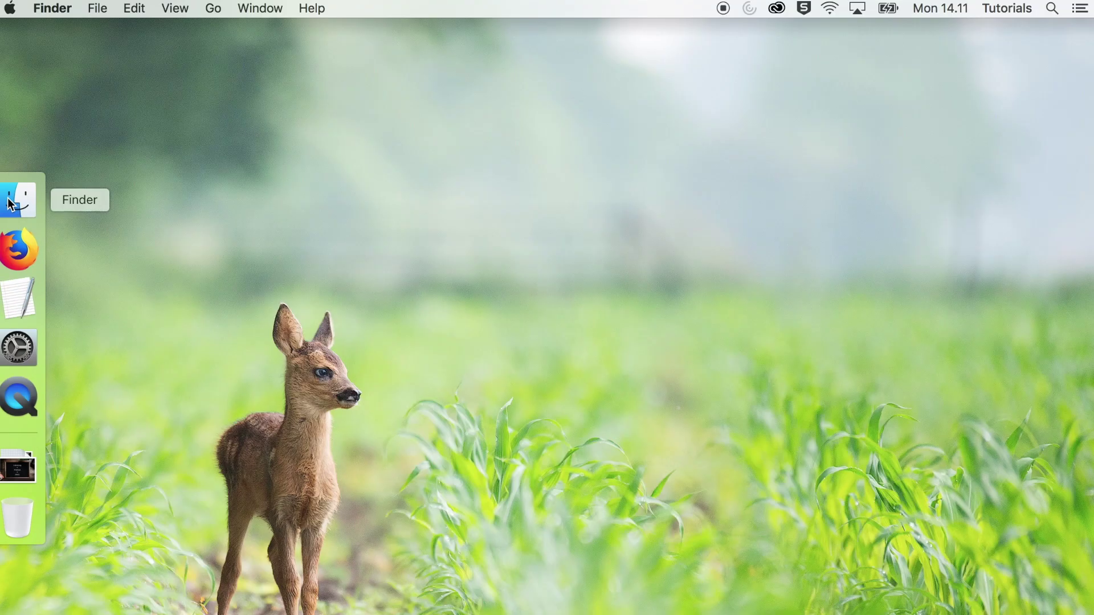
# Move the Anaconda-Navigator app from Applications to the Trash.
pyautogui.click(11, 204)
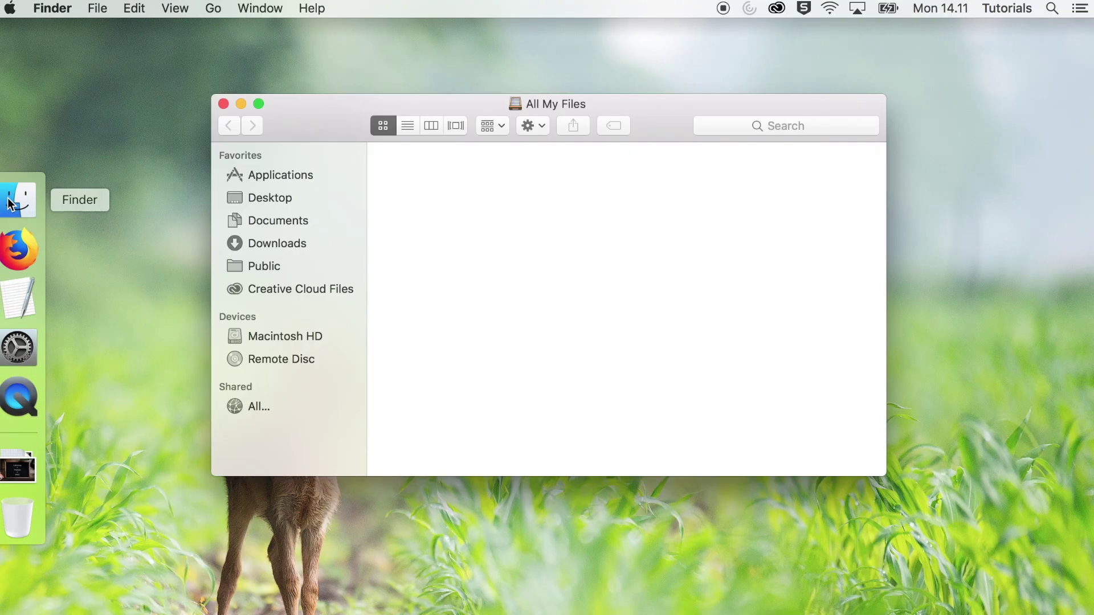
pyautogui.click(259, 174)
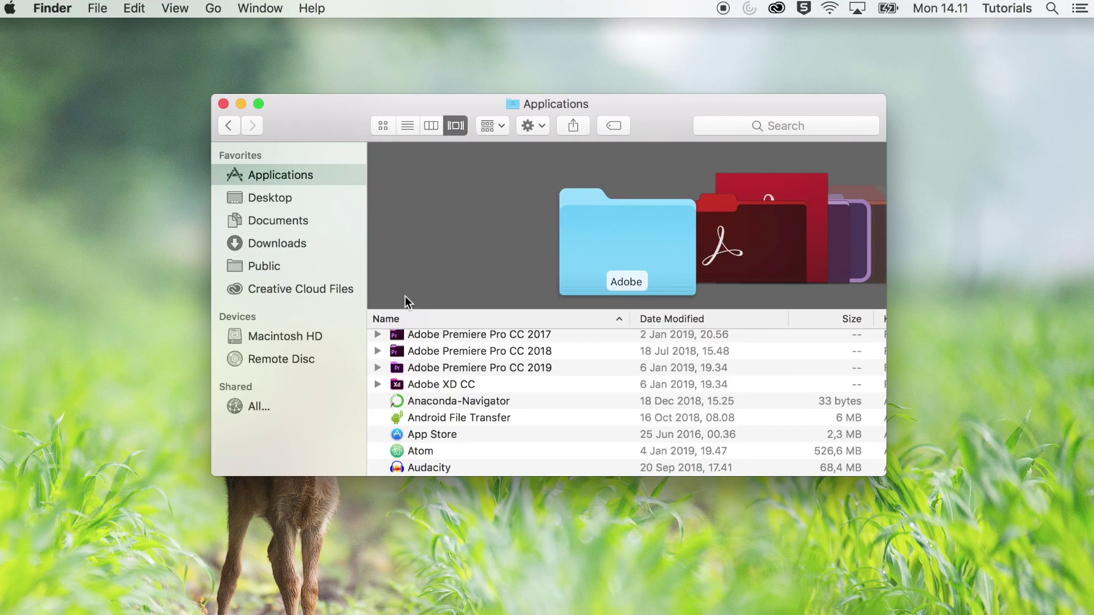
pyautogui.click(399, 400)
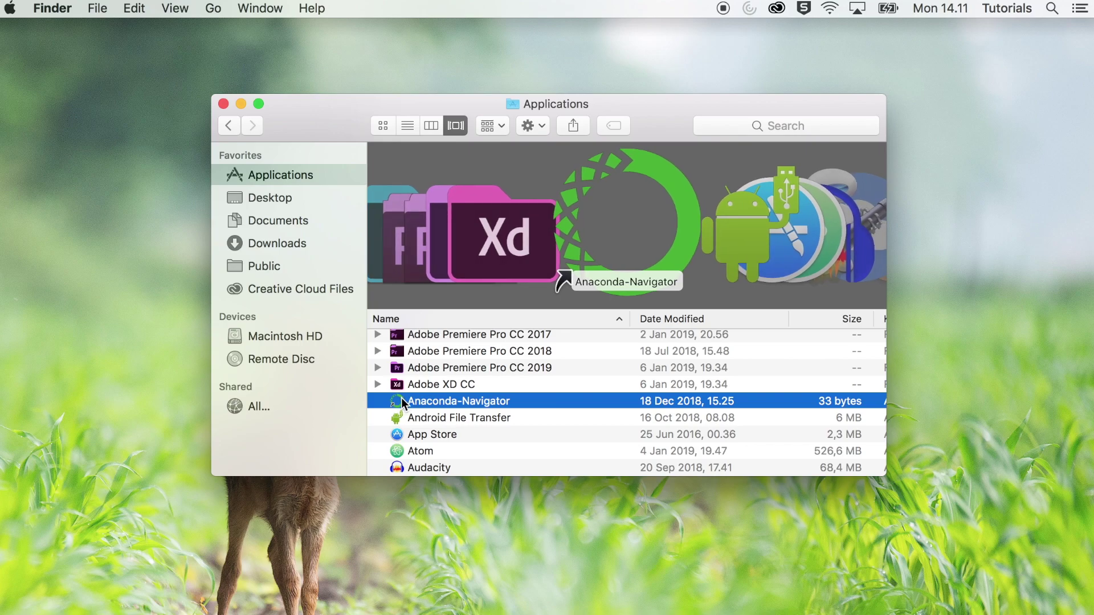
pyautogui.rightClick(405, 403)
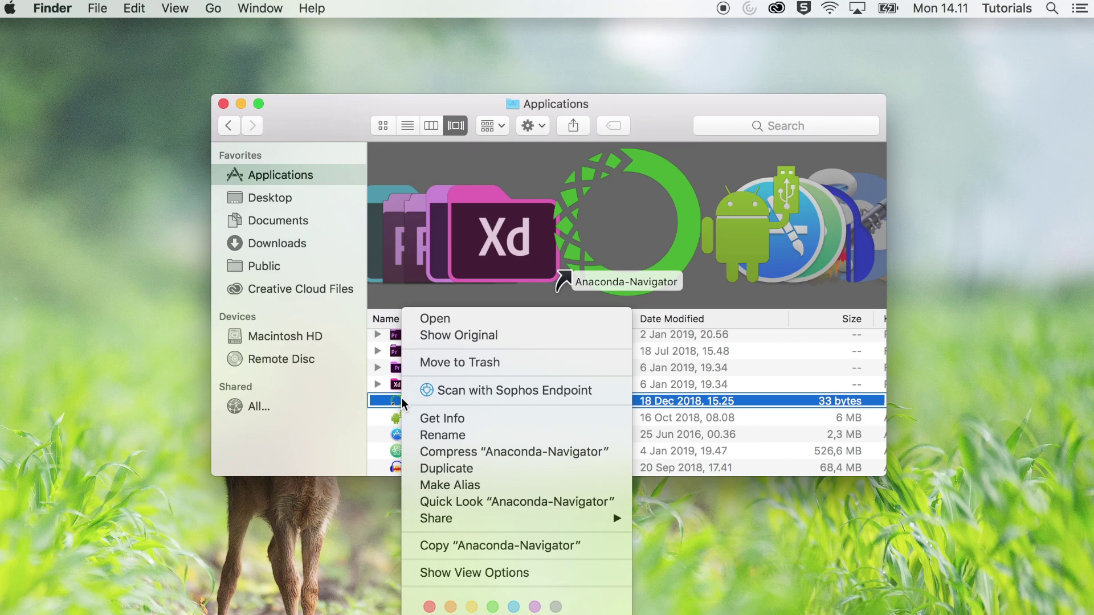
pyautogui.click(467, 366)
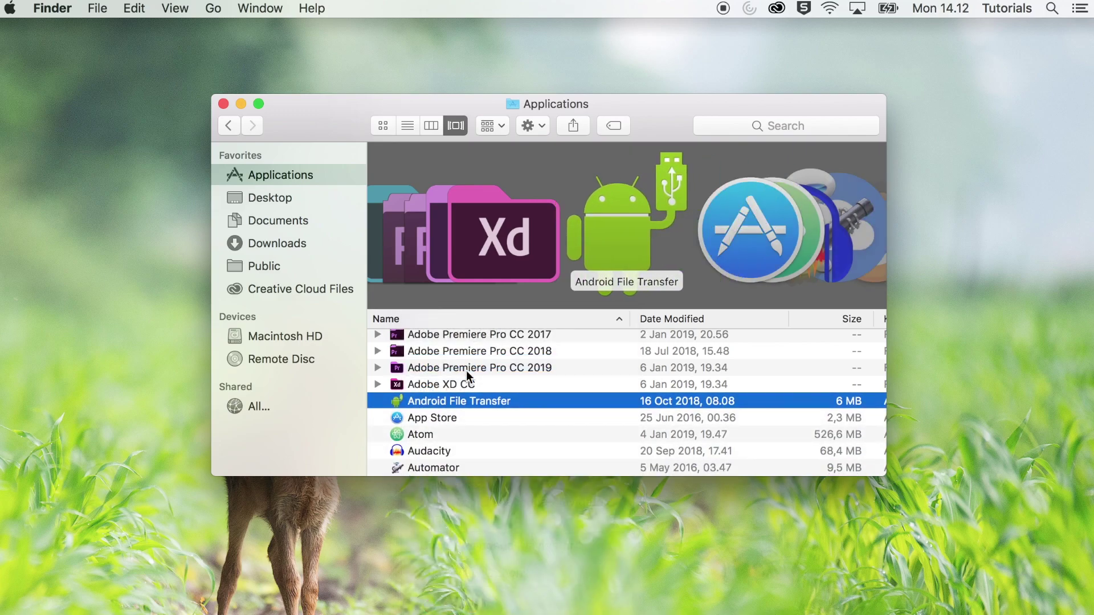
pyautogui.scroll(5, 457, 368)
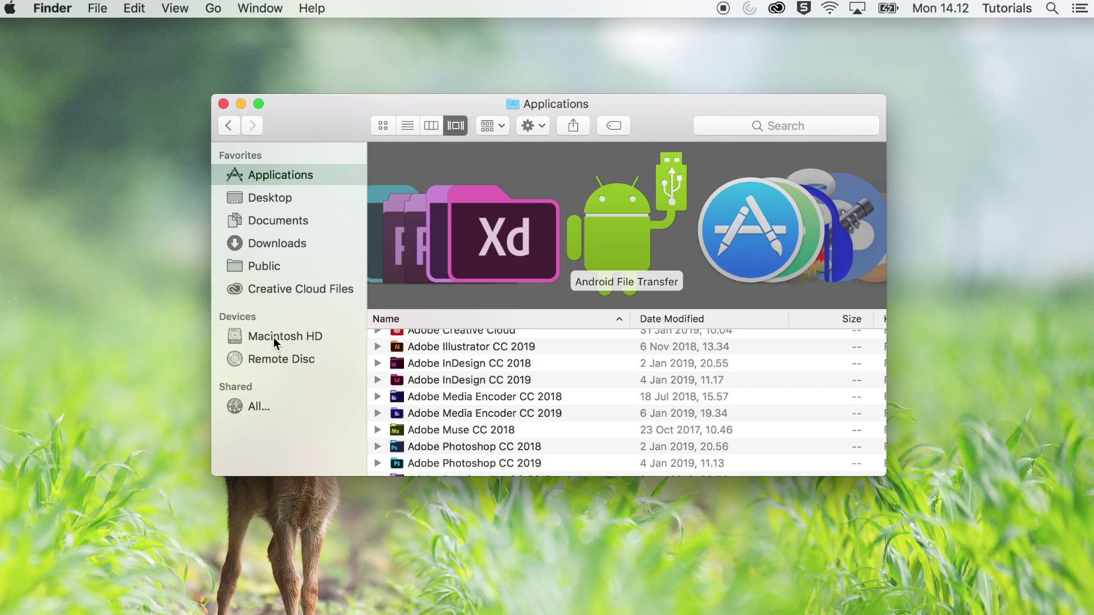
# Show Macintosh HD's top level and view the anaconda3 folder's Get Info details.
pyautogui.click(274, 340)
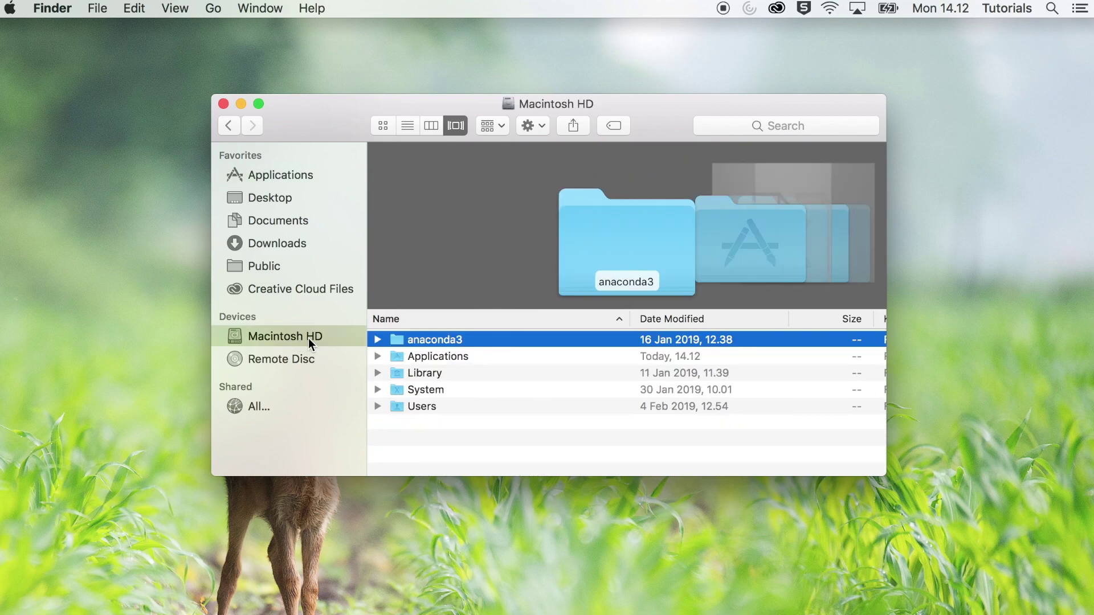
pyautogui.rightClick(397, 347)
pyautogui.click(427, 407)
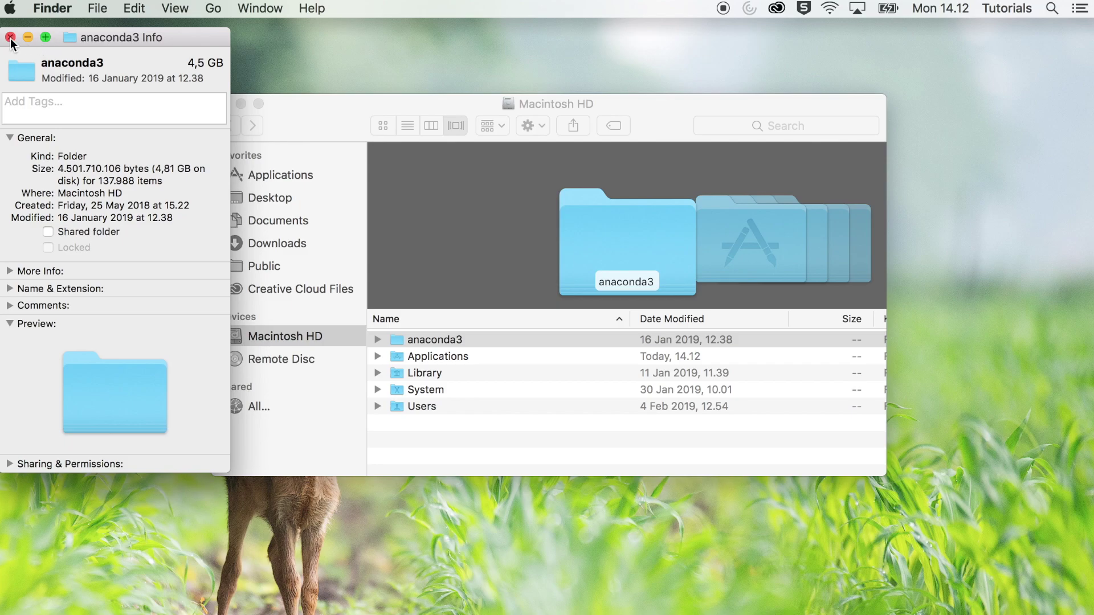
pyautogui.click(11, 38)
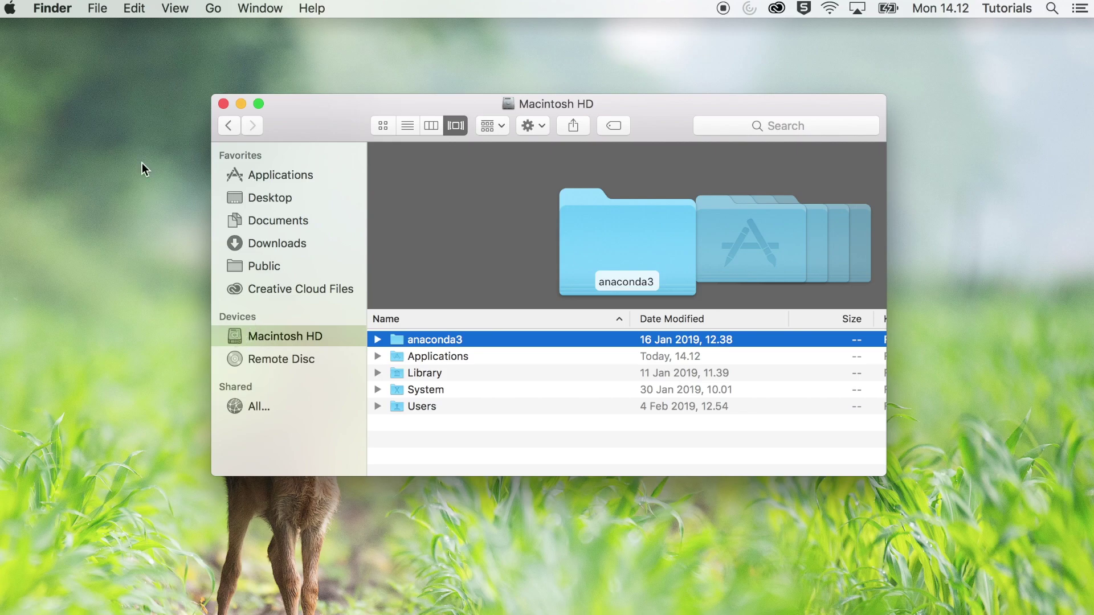
pyautogui.click(54, 10)
pyautogui.click(76, 58)
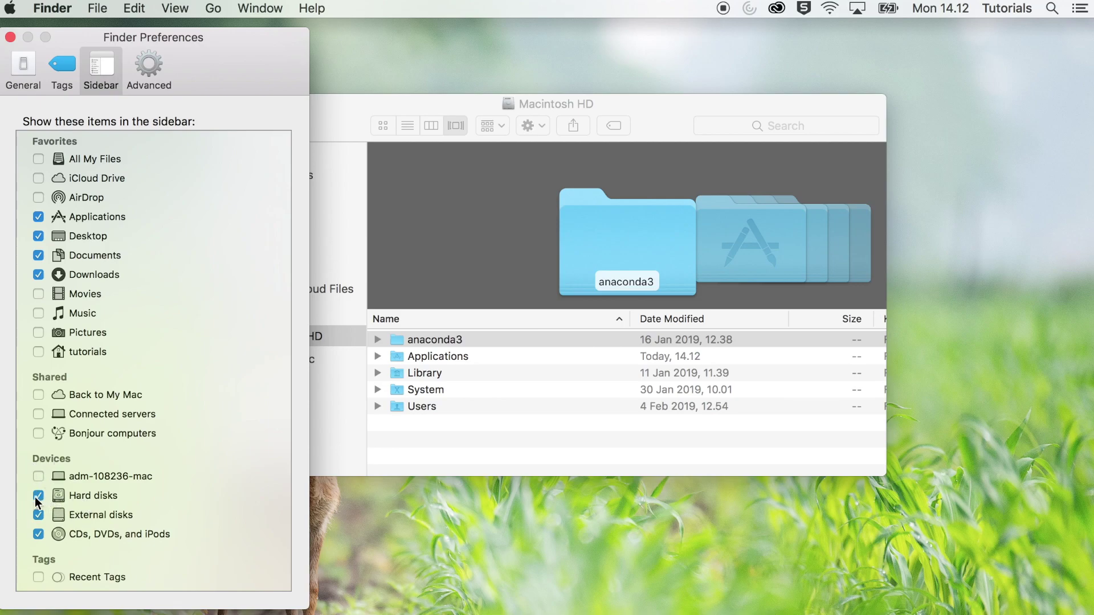
pyautogui.click(11, 37)
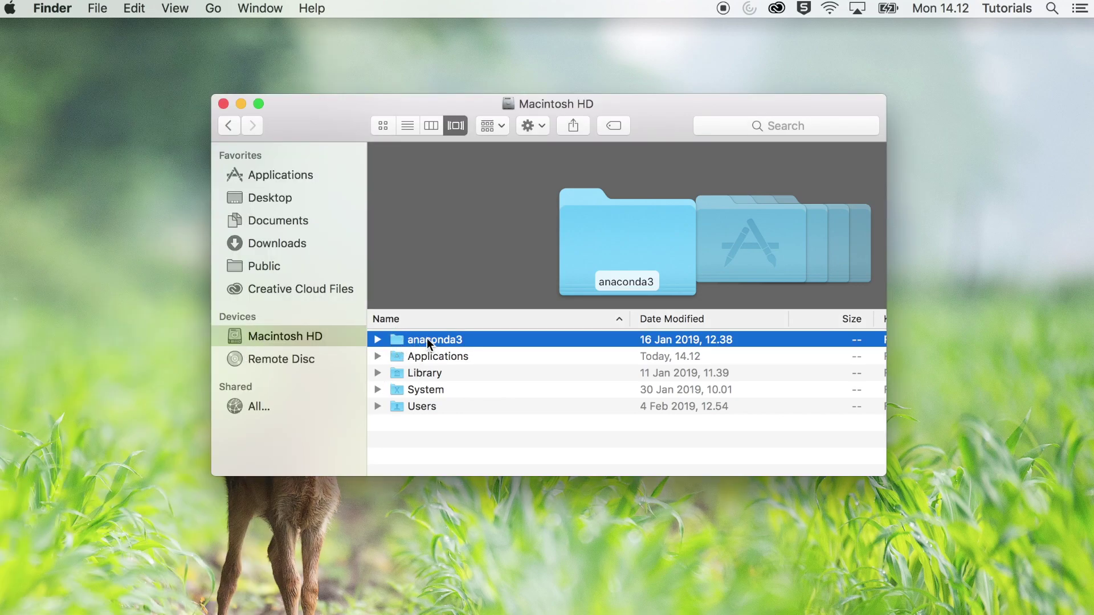
# Trash the anaconda3 folder in Macintosh HD, authorizing with the administrator password.
pyautogui.rightClick(397, 344)
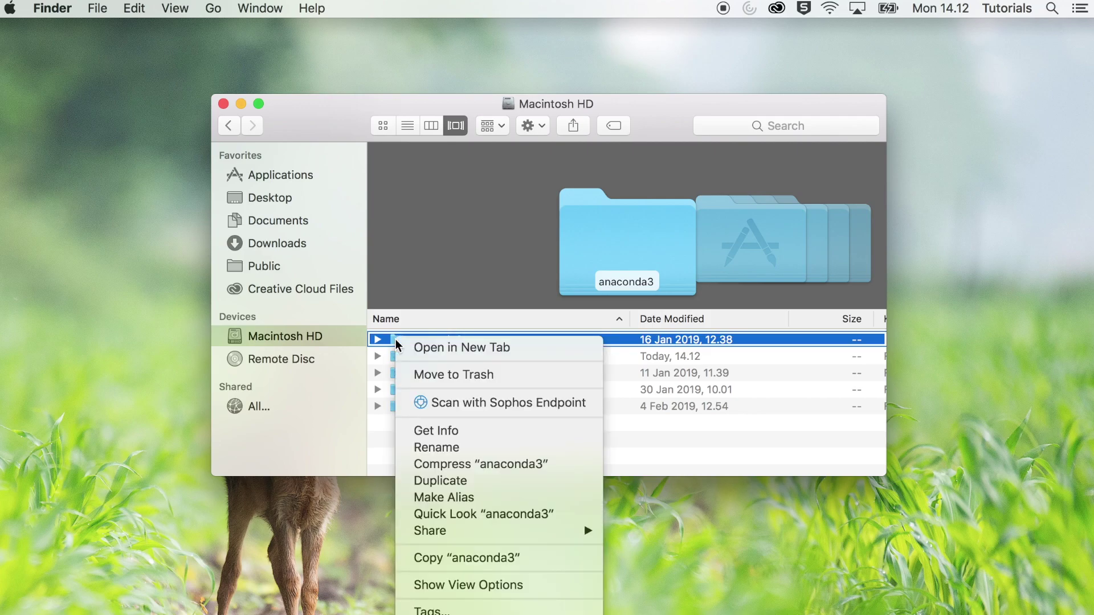
pyautogui.click(435, 376)
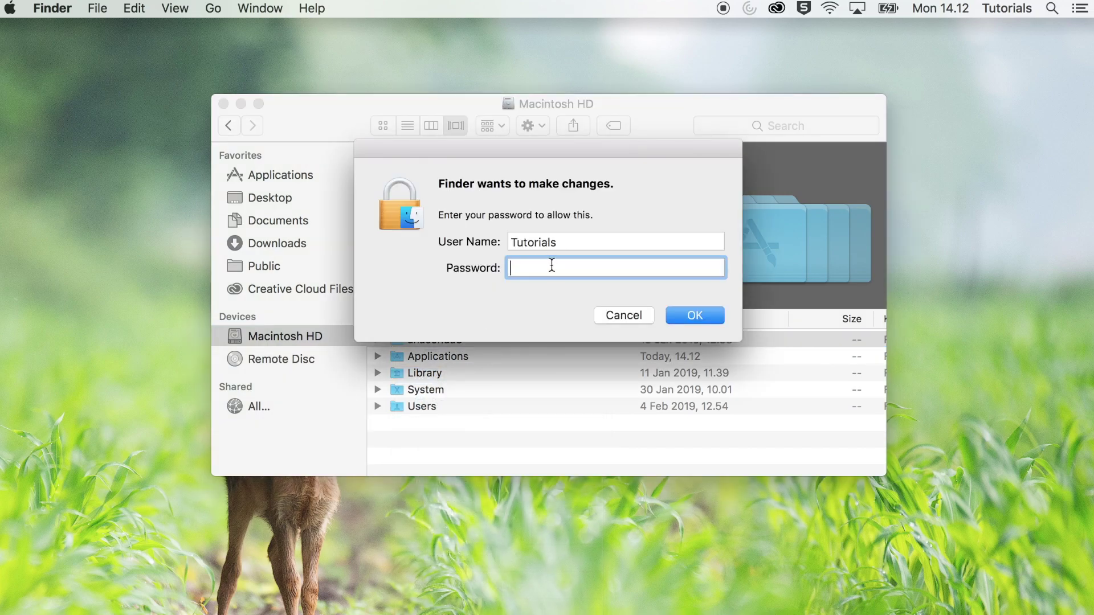
pyautogui.write('••••')
pyautogui.write('•••••')
pyautogui.click(693, 314)
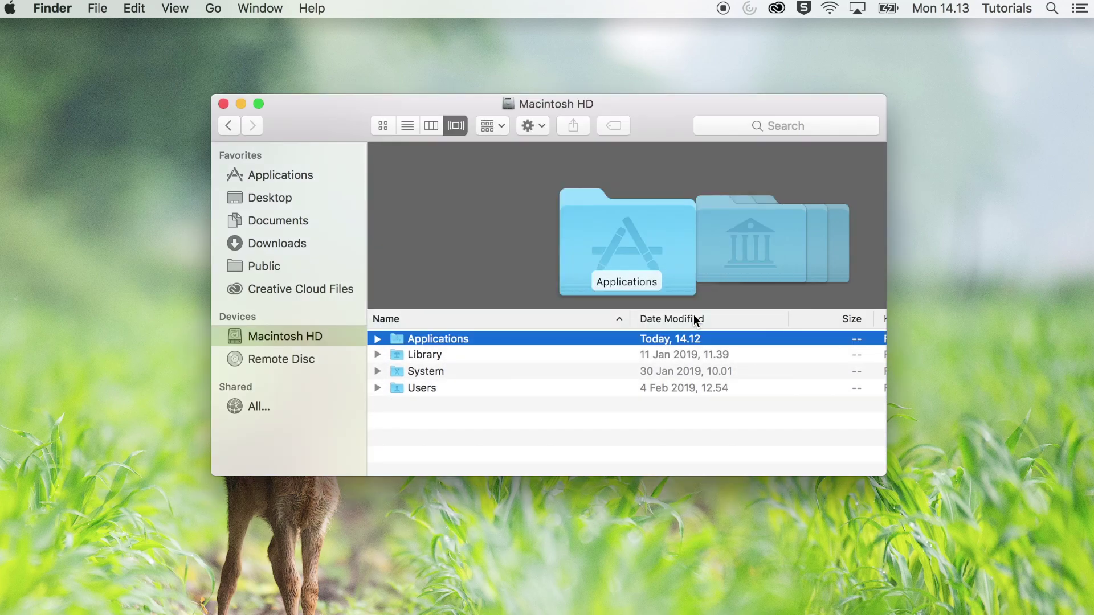
pyautogui.click(507, 436)
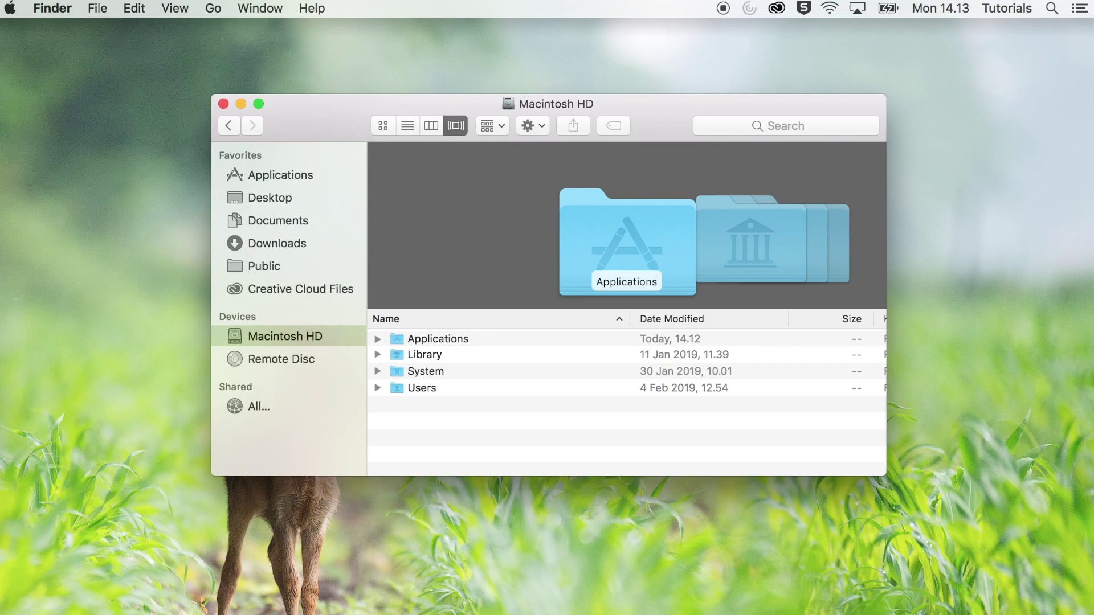
# Empty the Trash from the Dock and confirm permanently erasing its contents.
pyautogui.moveTo(2, 342)
pyautogui.rightClick(13, 517)
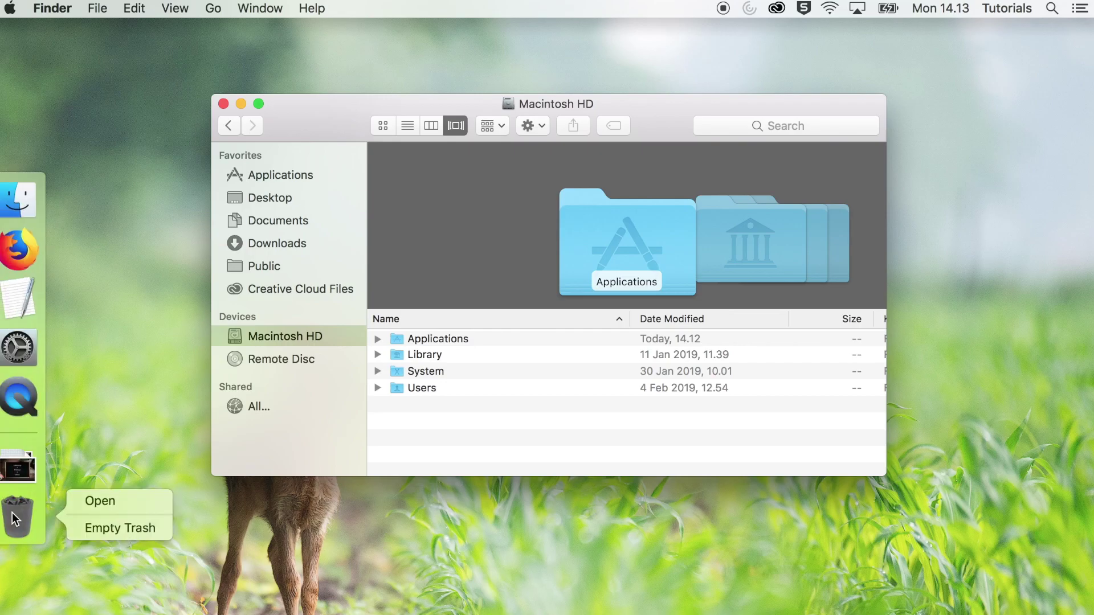
pyautogui.click(105, 528)
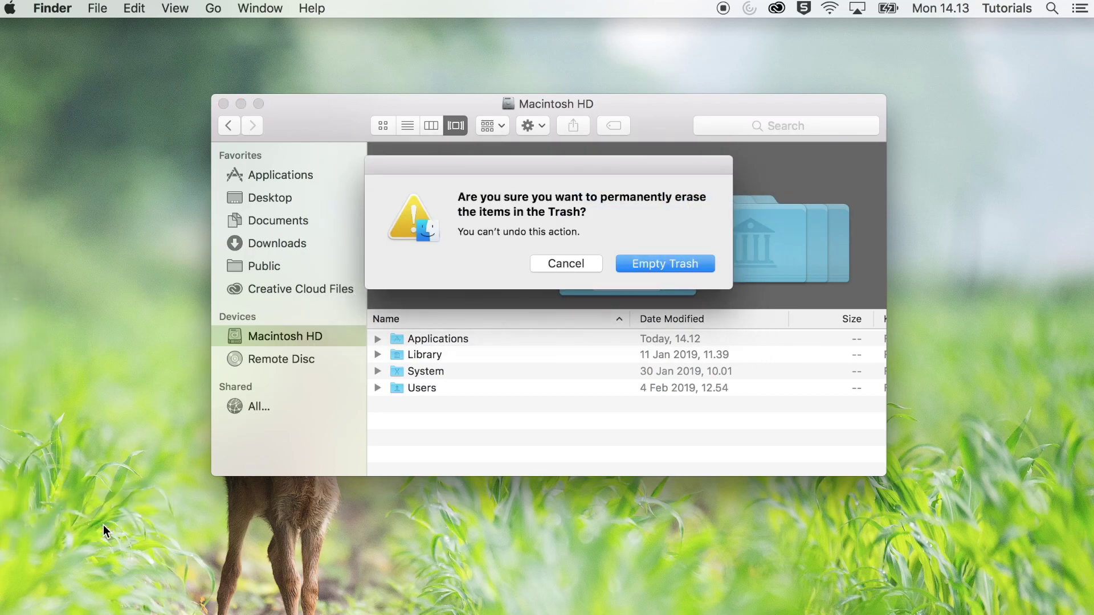
pyautogui.click(668, 262)
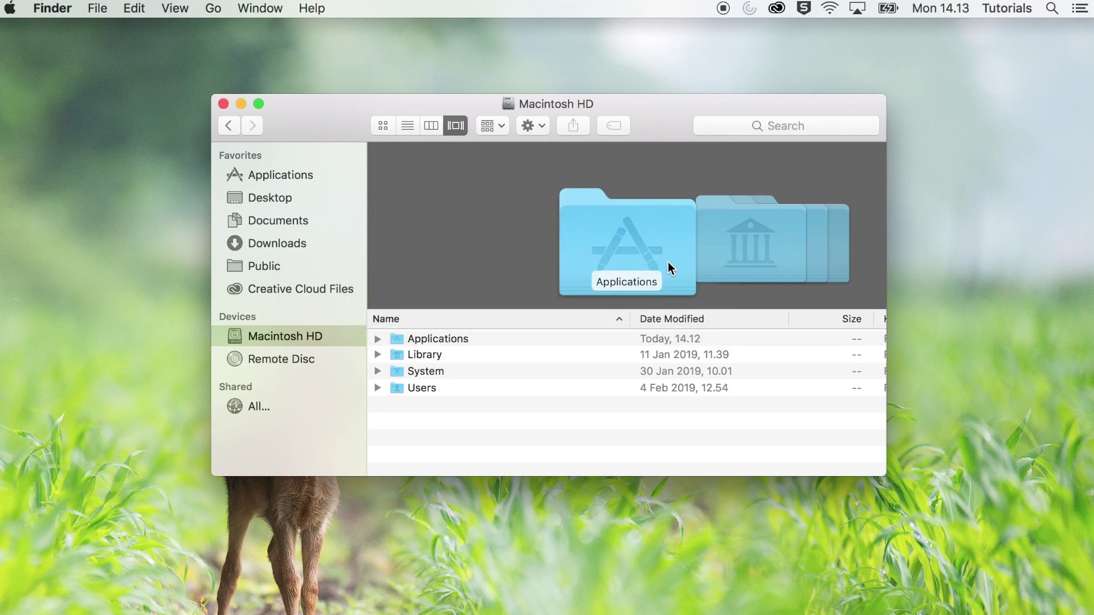